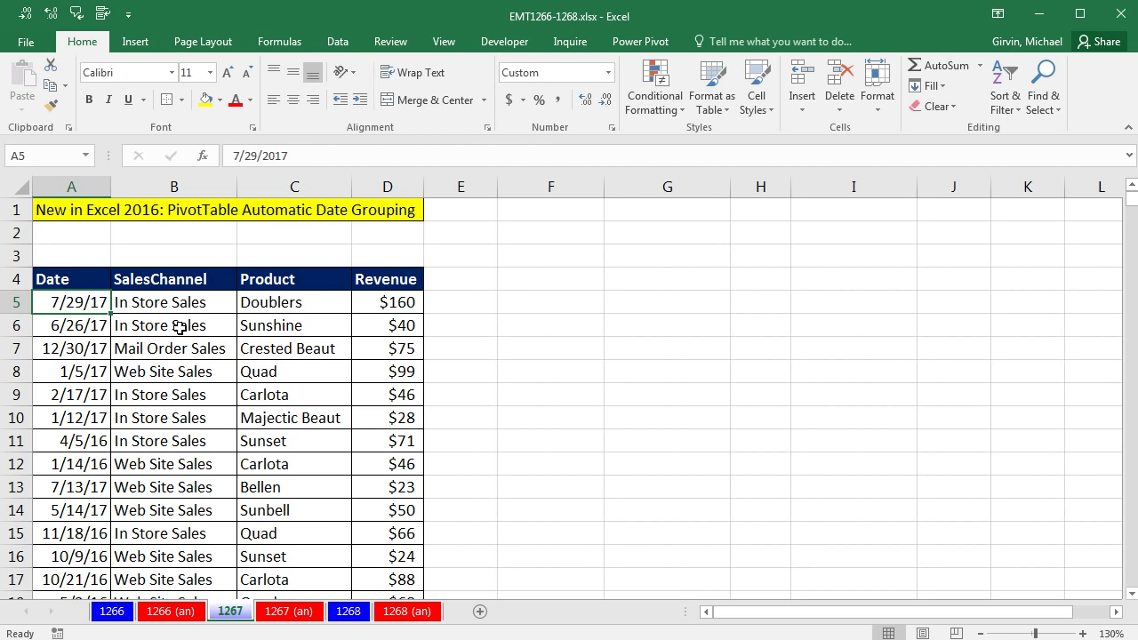
- Check the sales data extent from the Date header down to its last row
{"action": "left_click", "coordinate": [179, 328]}
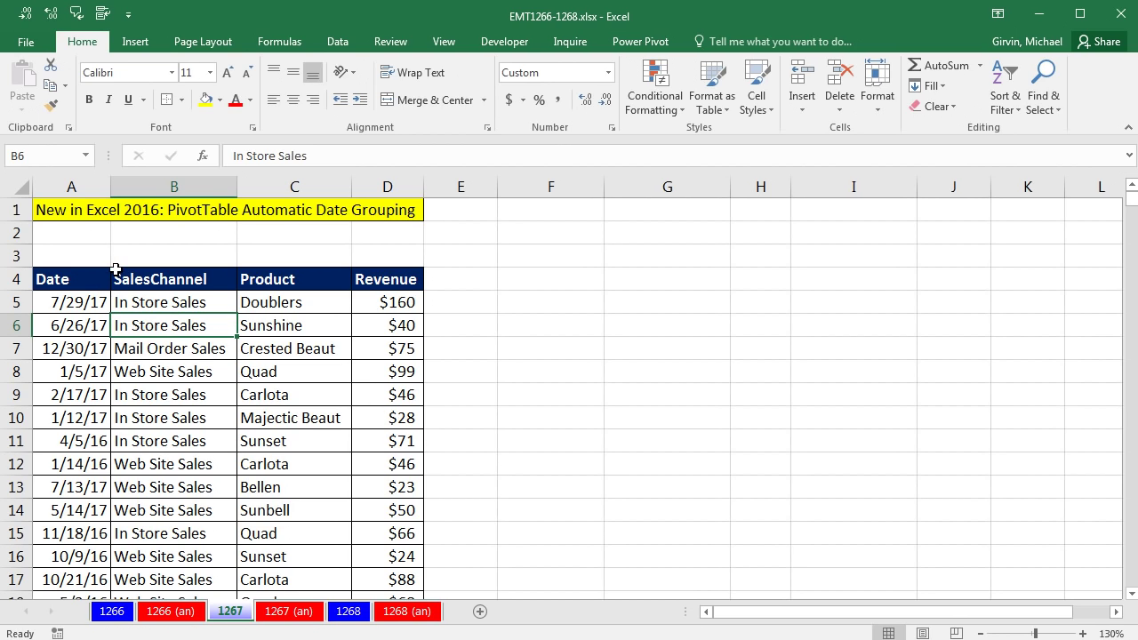
{"action": "left_click", "coordinate": [84, 305]}
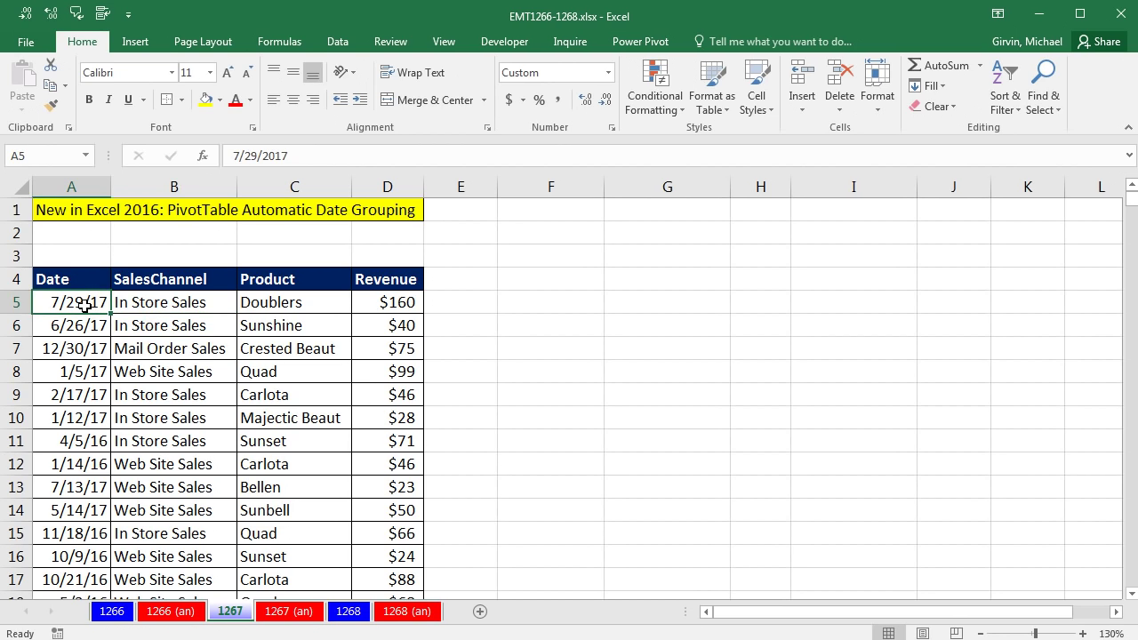
{"action": "left_click", "coordinate": [105, 463]}
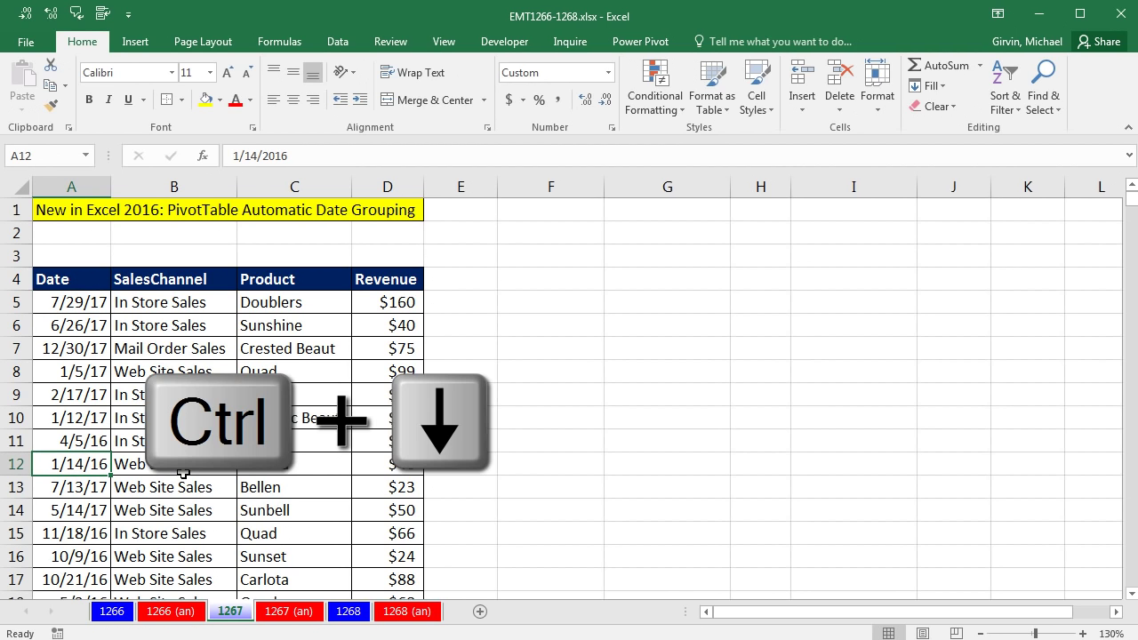
{"action": "key", "text": "ctrl+Down"}
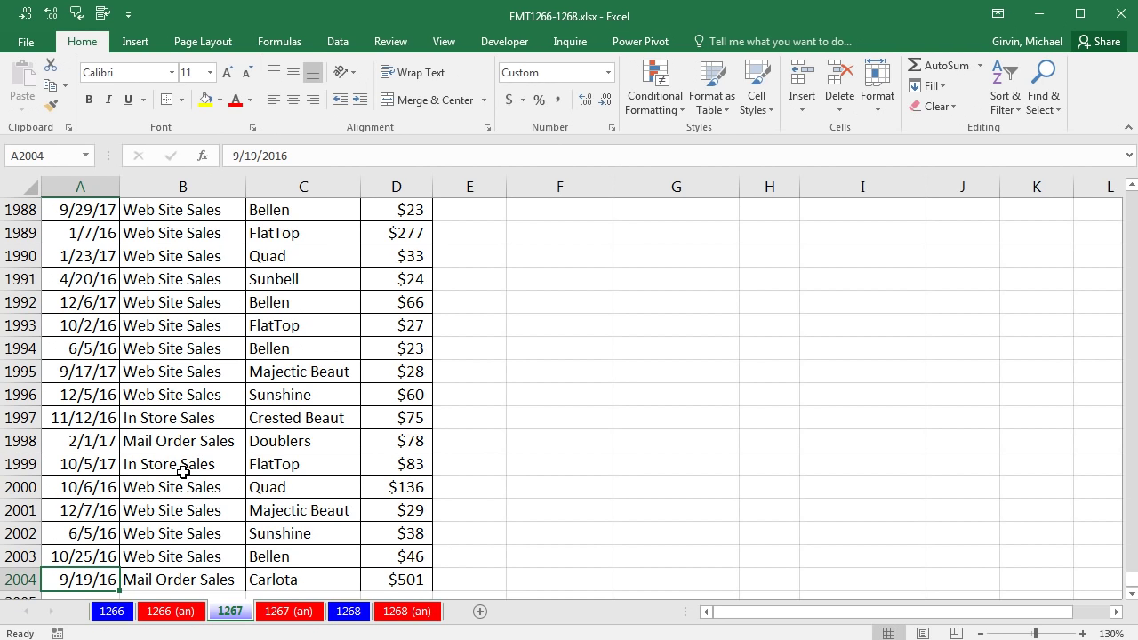
{"action": "key", "text": "ctrl+Up"}
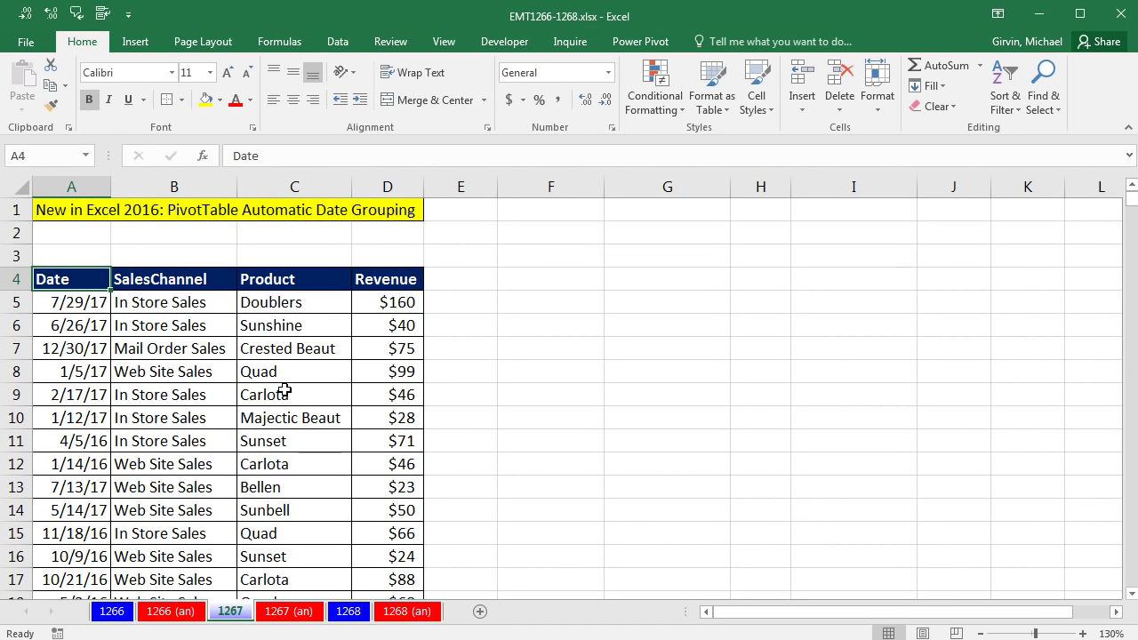
{"action": "left_click", "coordinate": [189, 326]}
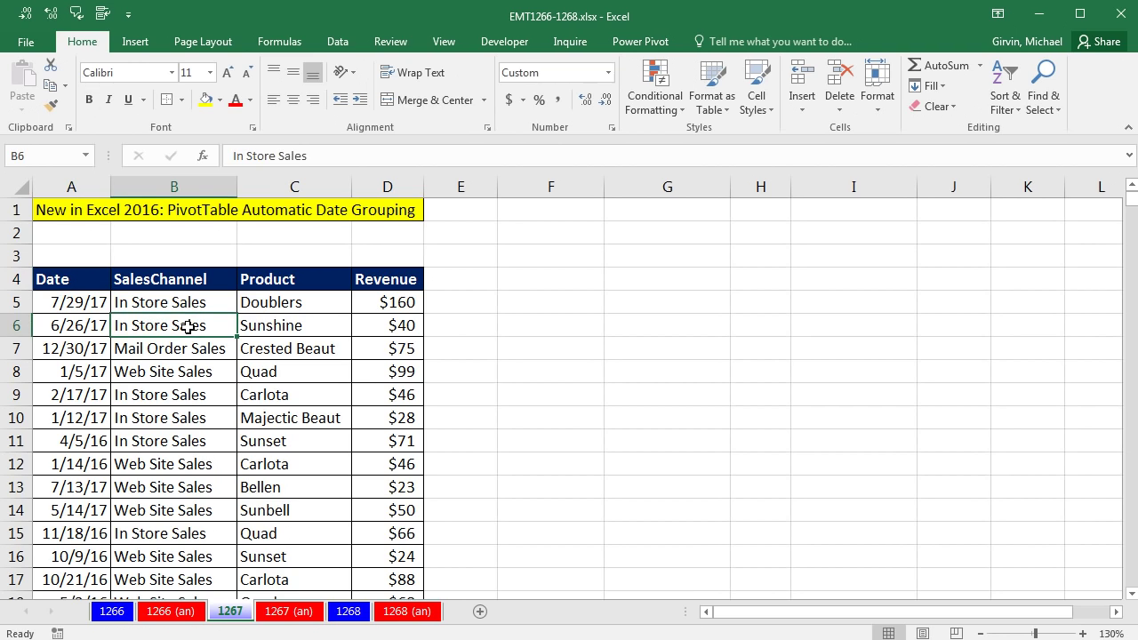
- Insert a PivotTable from the sales data on the existing sheet at cell F4
{"action": "left_click", "coordinate": [138, 45]}
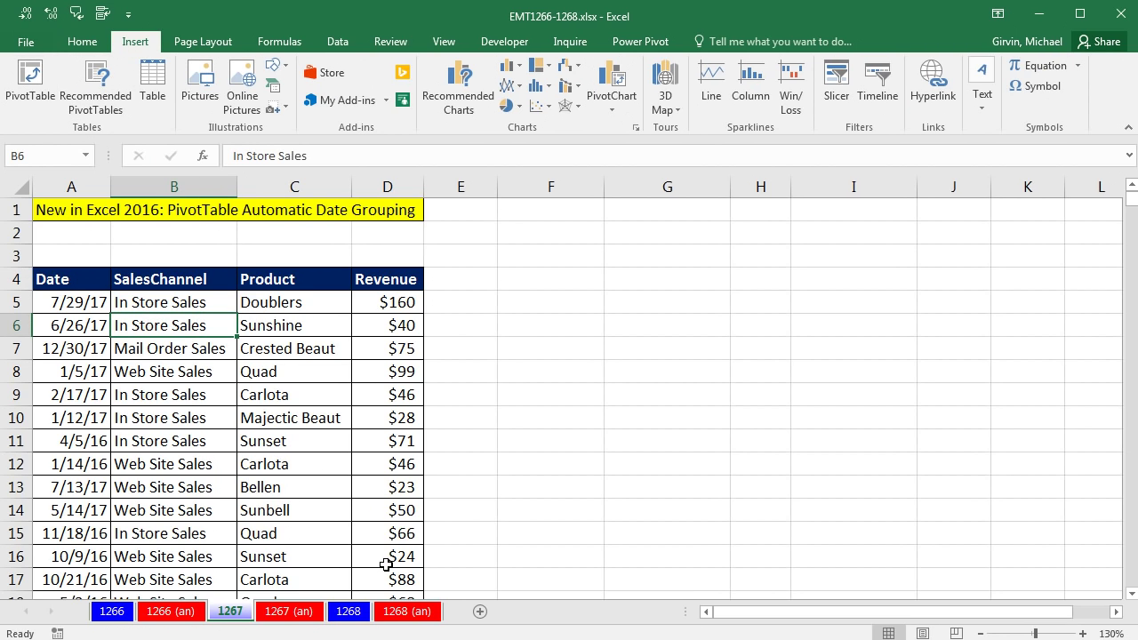
{"action": "key", "text": "alt"}
{"action": "key", "text": "n"}
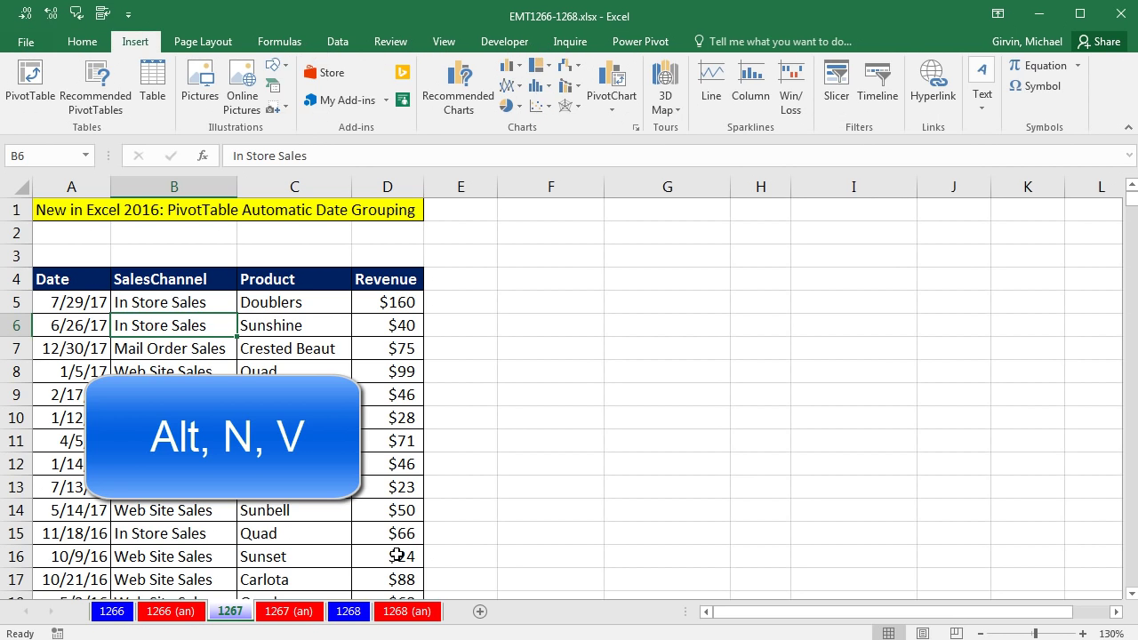
{"action": "key", "text": "v"}
{"action": "left_click", "coordinate": [81, 425]}
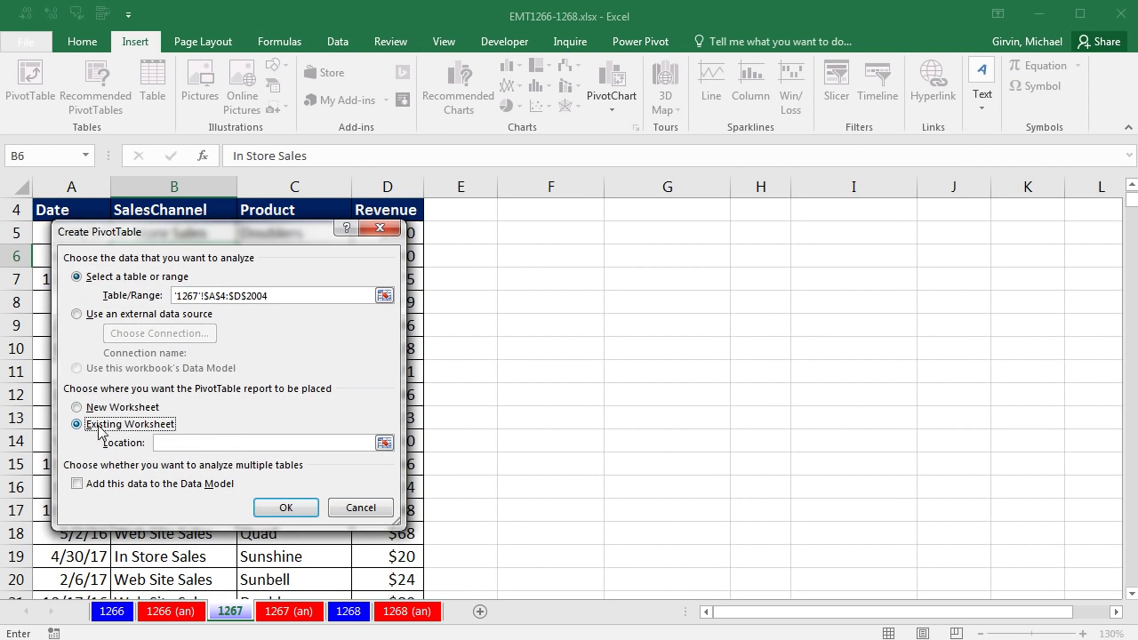
{"action": "left_click", "coordinate": [202, 446]}
{"action": "scroll", "coordinate": [445, 348], "scroll_direction": "up", "scroll_amount": 2}
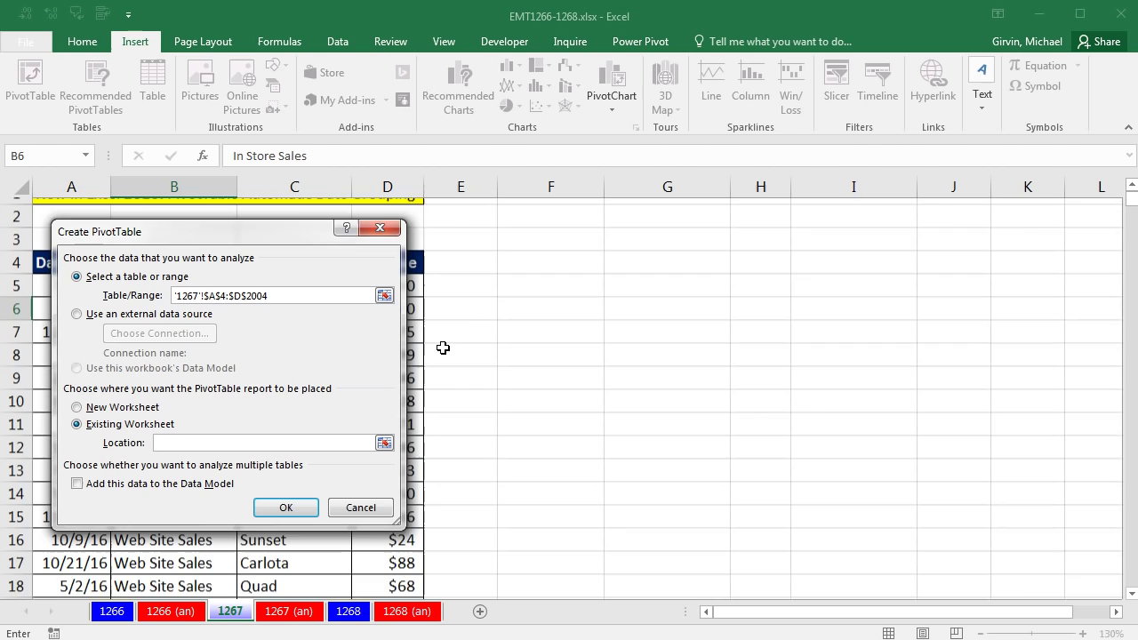
{"action": "left_click", "coordinate": [539, 278]}
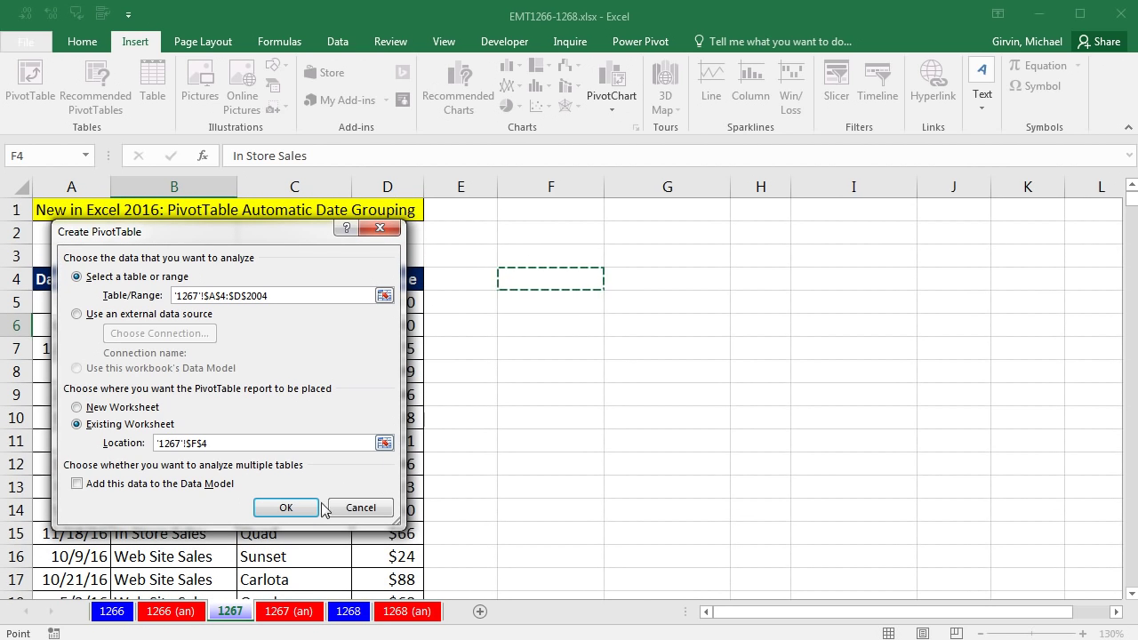
{"action": "left_click", "coordinate": [285, 507]}
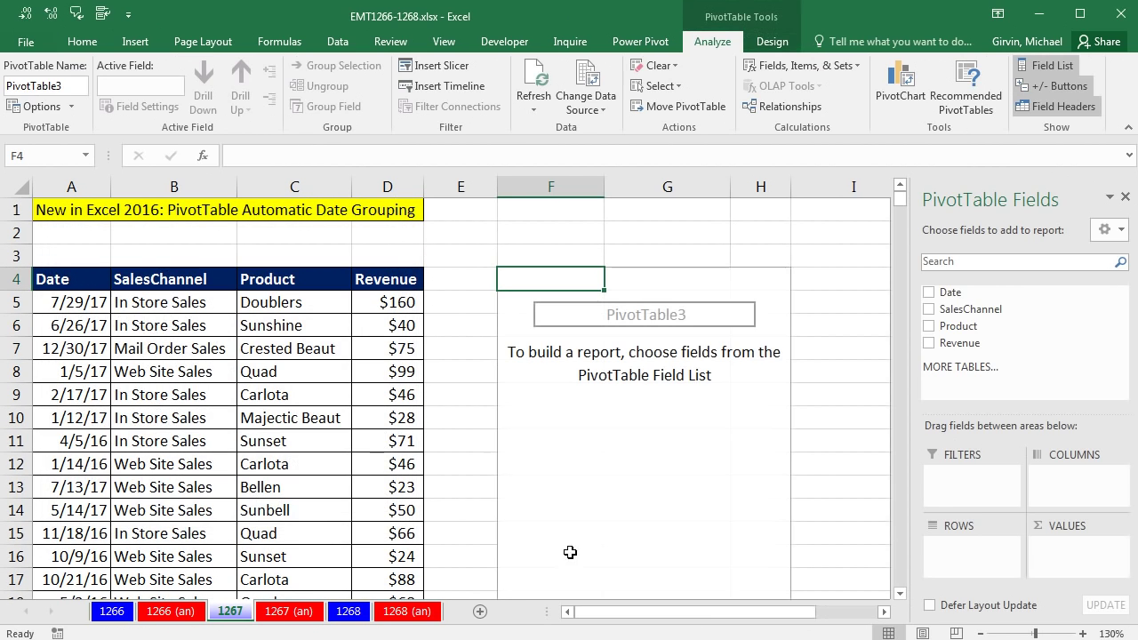
- Add Date to the PivotTable rows and ungroup the automatic 2016 year and quarter grouping
{"action": "left_click", "coordinate": [884, 611]}
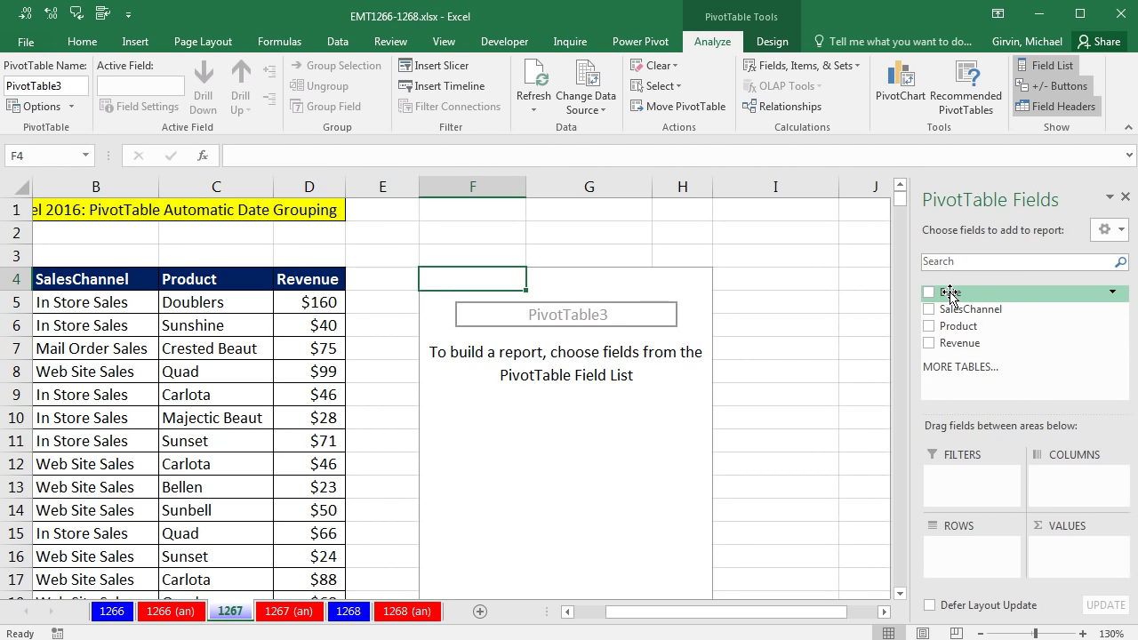
{"action": "left_click_drag", "start_coordinate": [949, 294], "coordinate": [968, 551]}
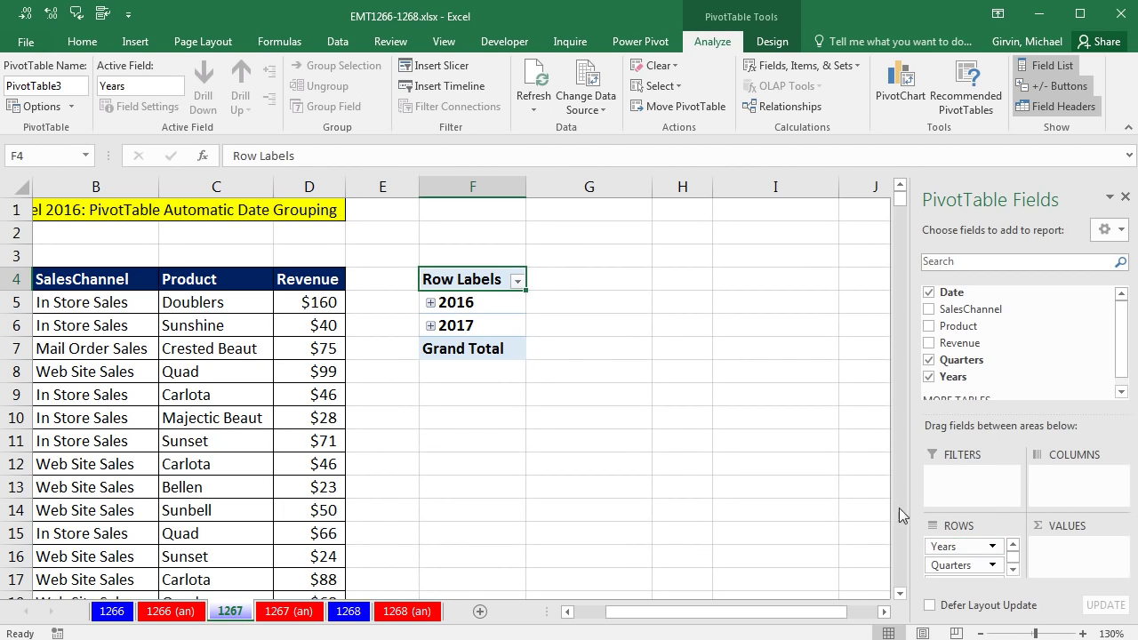
{"action": "right_click", "coordinate": [491, 305]}
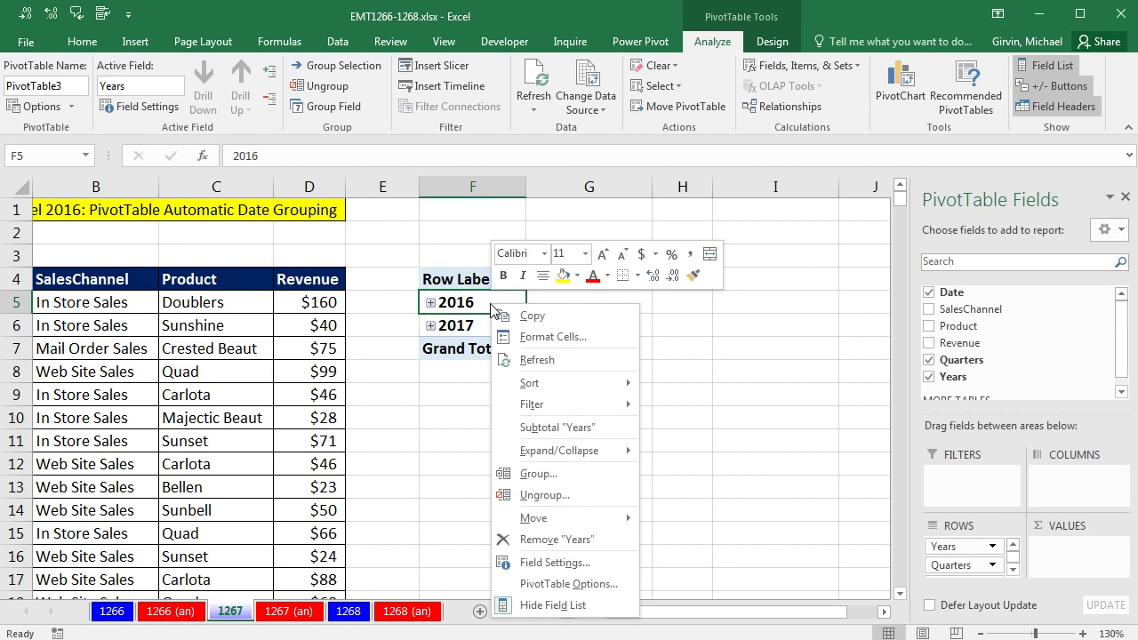
{"action": "left_click", "coordinate": [562, 494]}
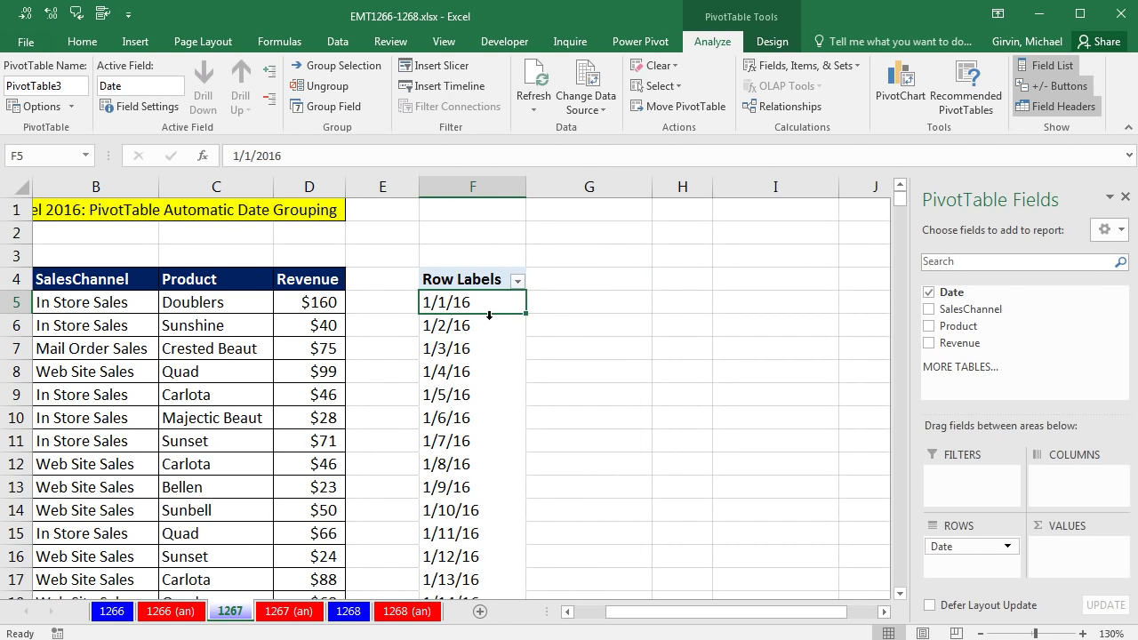
- Restore the automatic date grouping and expand 2016 Qtr1 to reveal its months
{"action": "key", "text": "ctrl+z"}
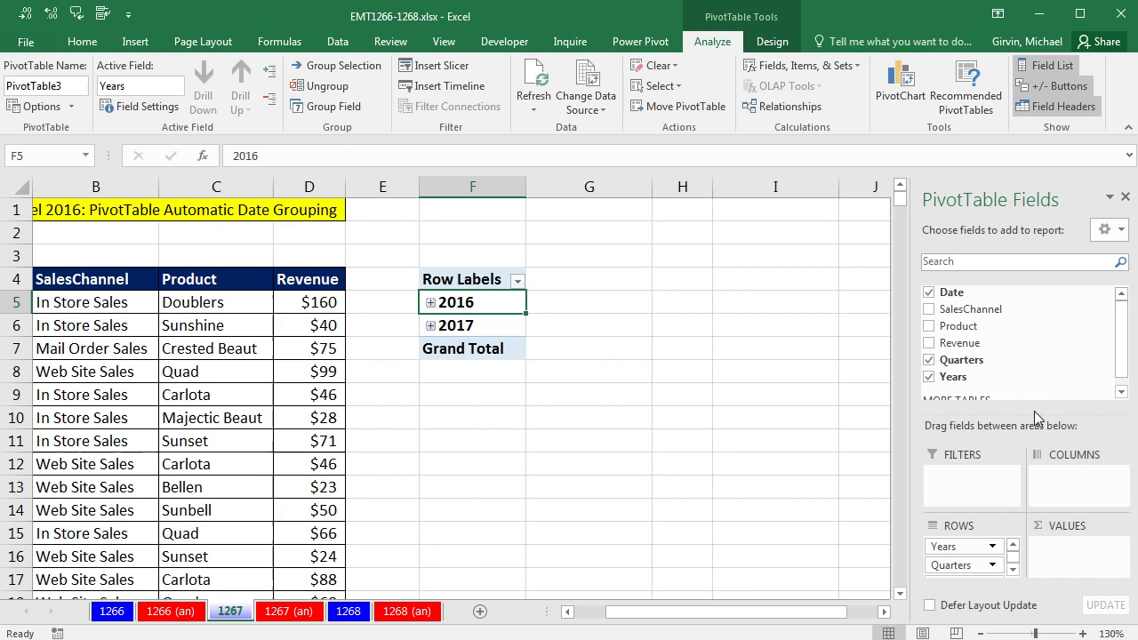
{"action": "left_click_drag", "start_coordinate": [1033, 412], "coordinate": [1010, 397]}
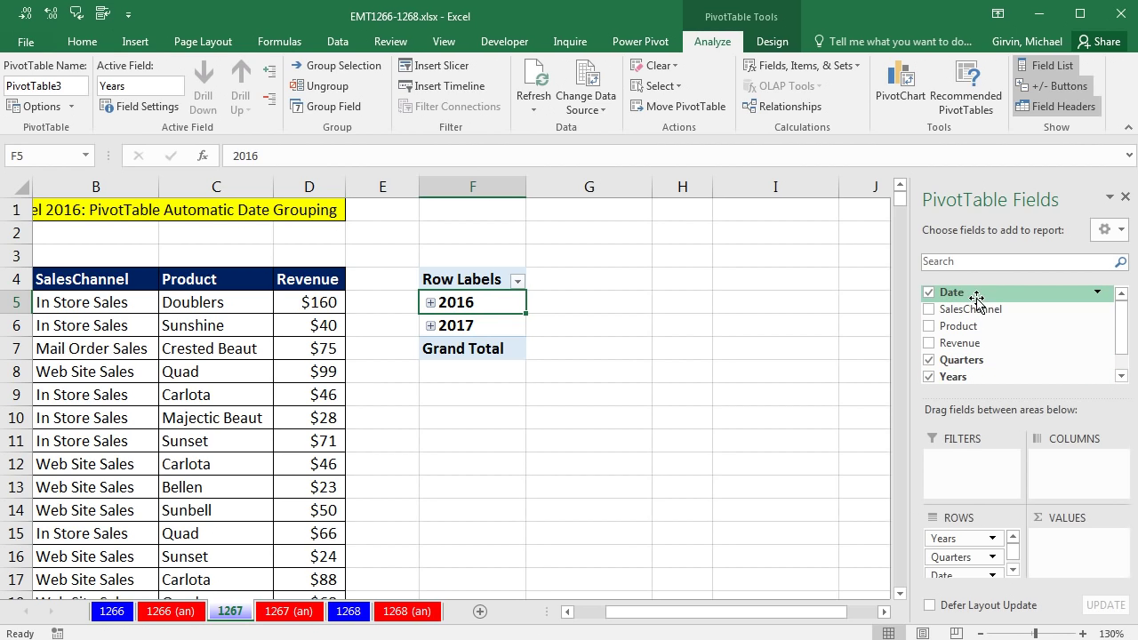
{"action": "left_click", "coordinate": [430, 303]}
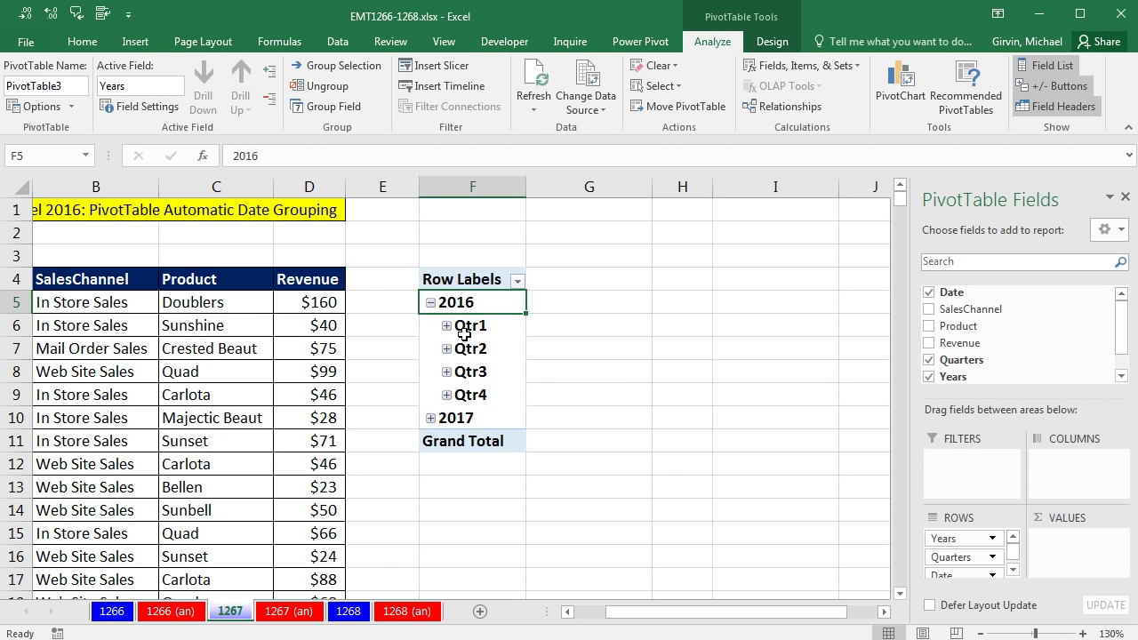
{"action": "left_click", "coordinate": [446, 325]}
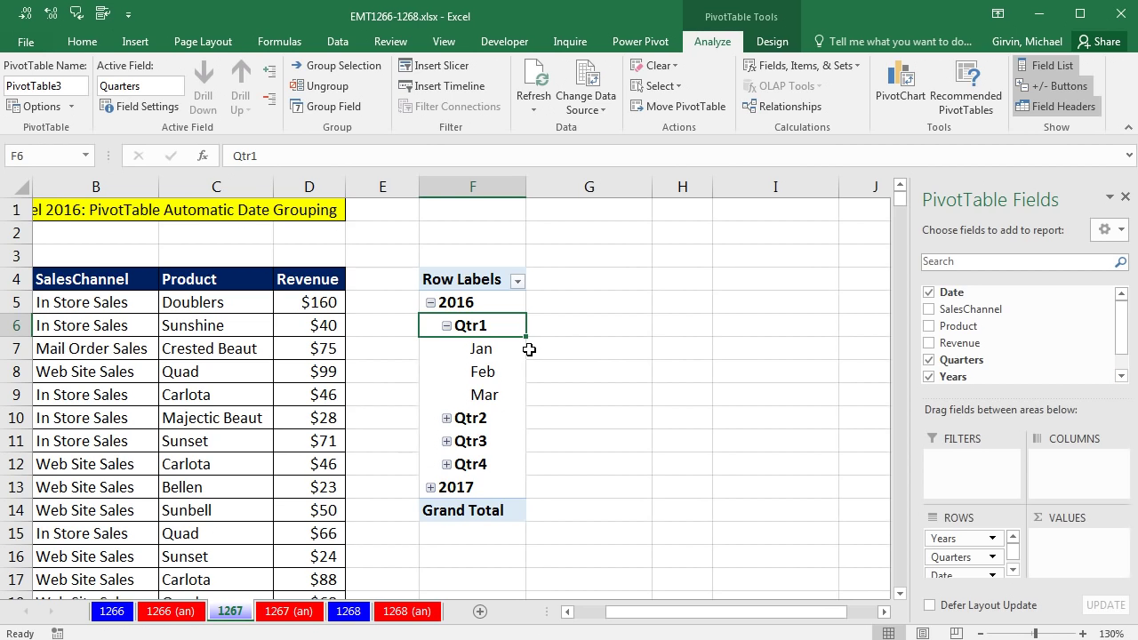
- Remove Quarters and Years from the rows, then re-add Years below Date
{"action": "left_click", "coordinate": [928, 359]}
{"action": "left_click", "coordinate": [928, 377]}
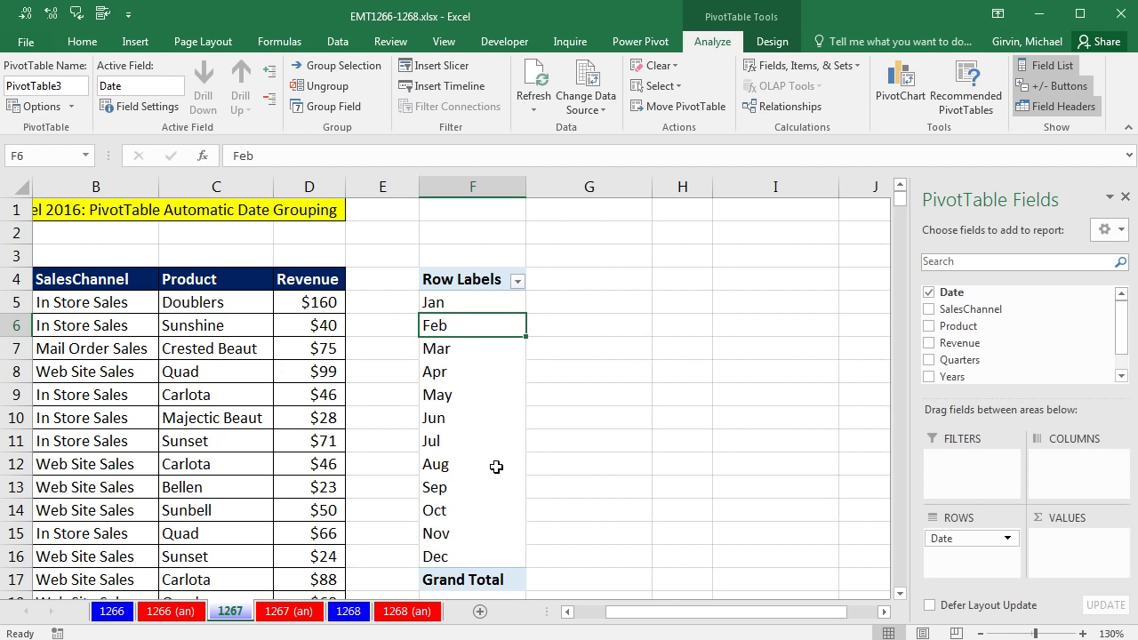
{"action": "left_click", "coordinate": [928, 377]}
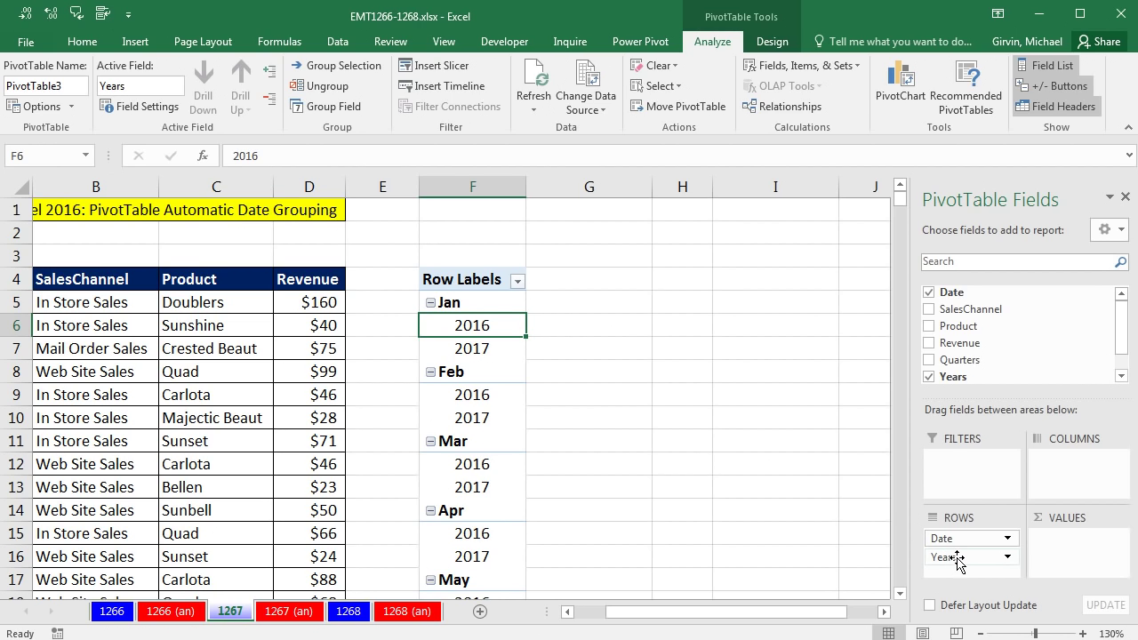
- Move Years above Date, add Sum of Revenue, and format it as Currency with 0 decimals
{"action": "left_click_drag", "start_coordinate": [948, 559], "coordinate": [957, 541]}
{"action": "left_click_drag", "start_coordinate": [959, 345], "coordinate": [1077, 543]}
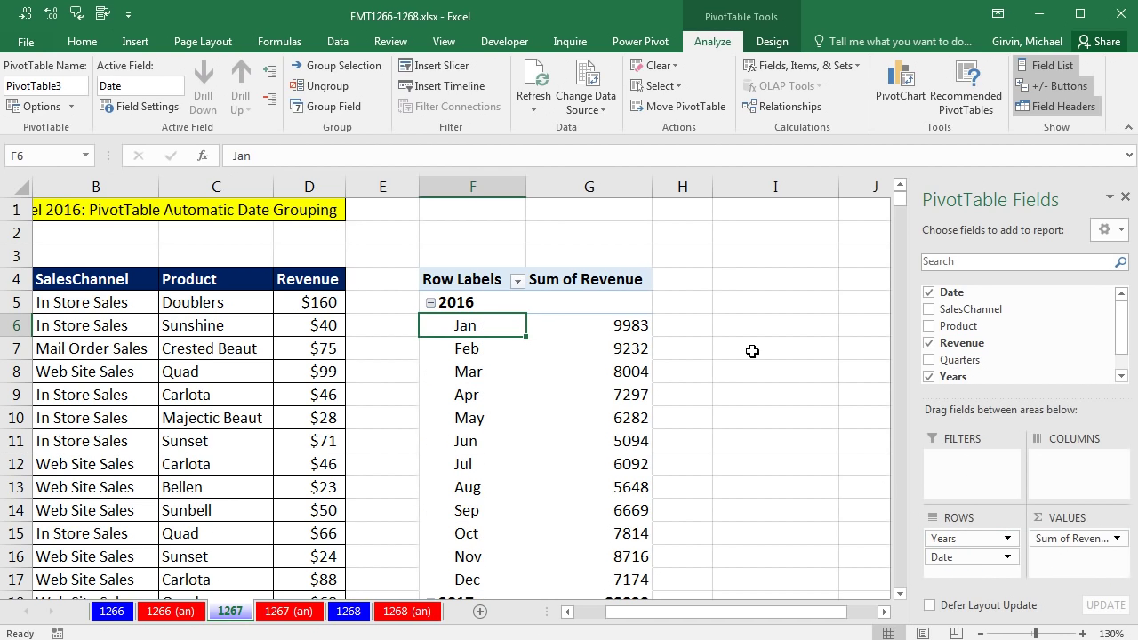
{"action": "right_click", "coordinate": [617, 326]}
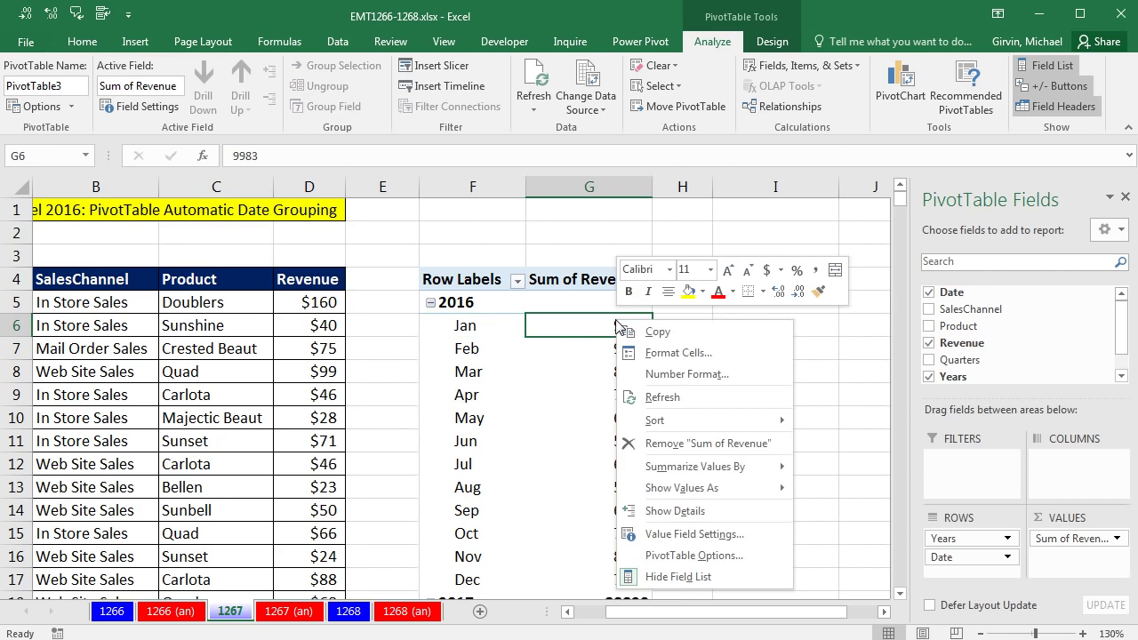
{"action": "left_click", "coordinate": [683, 376]}
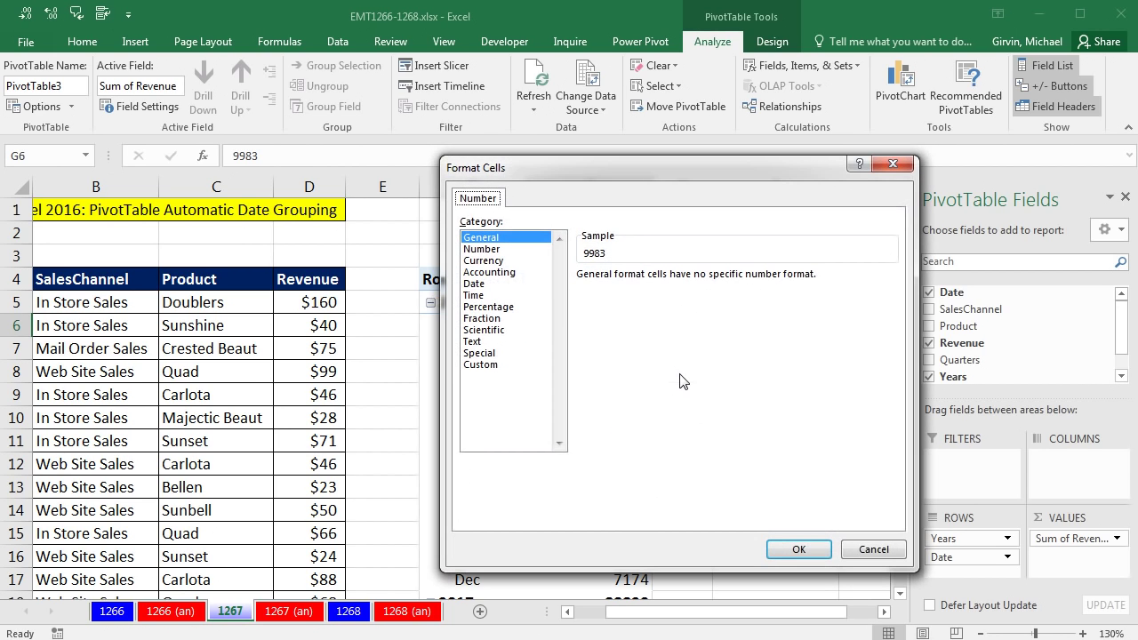
{"action": "left_click", "coordinate": [484, 261]}
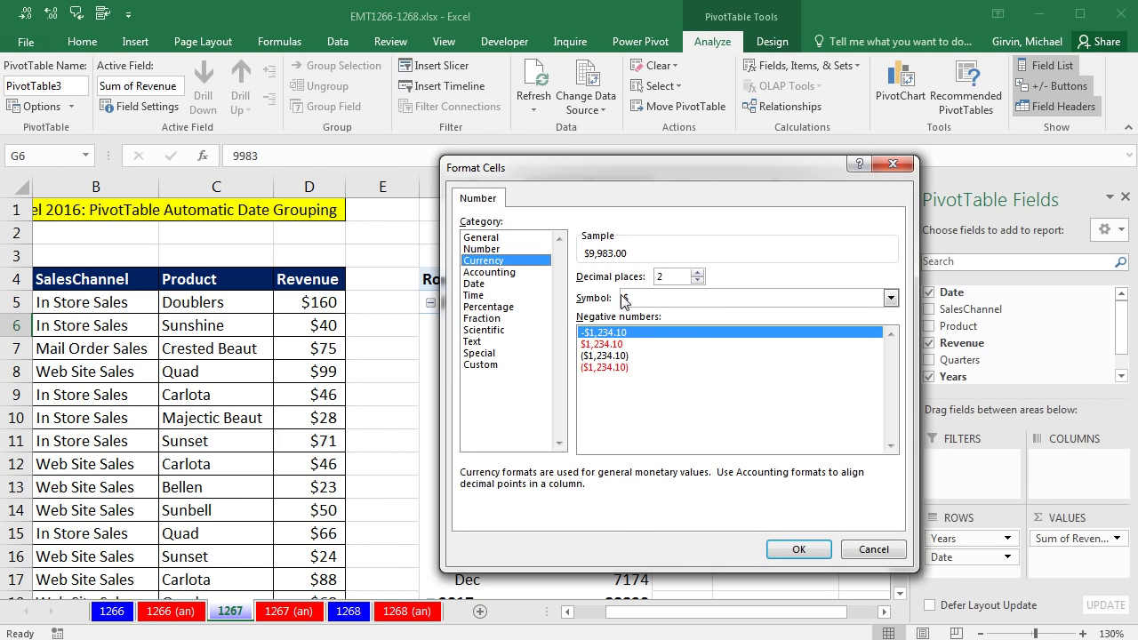
{"action": "left_click", "coordinate": [697, 281]}
{"action": "left_click", "coordinate": [697, 281]}
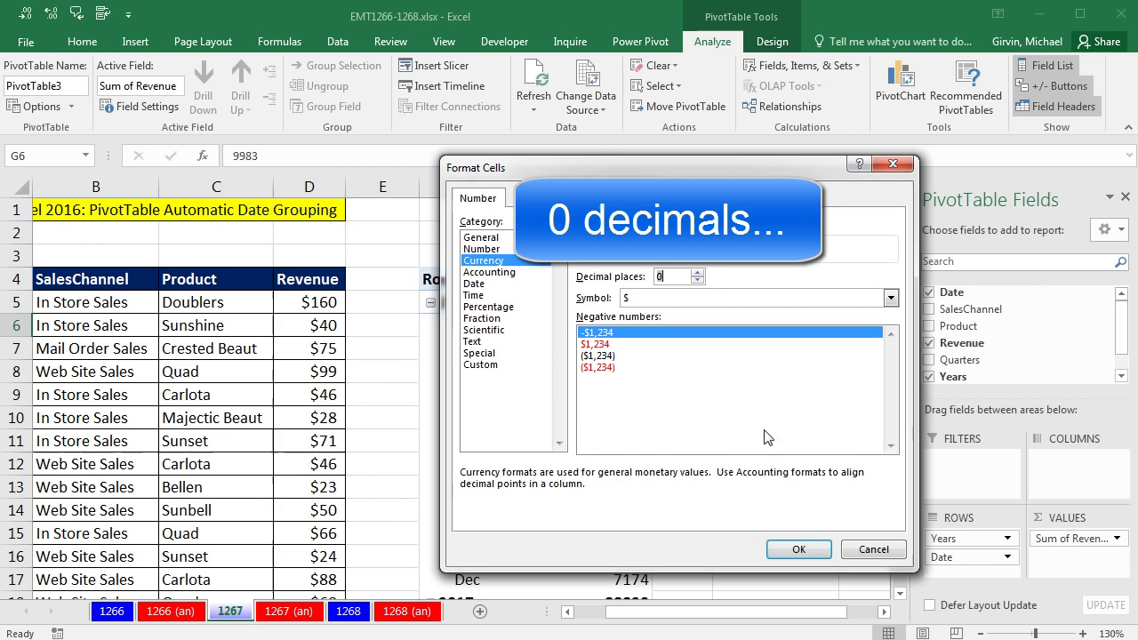
{"action": "left_click", "coordinate": [795, 550]}
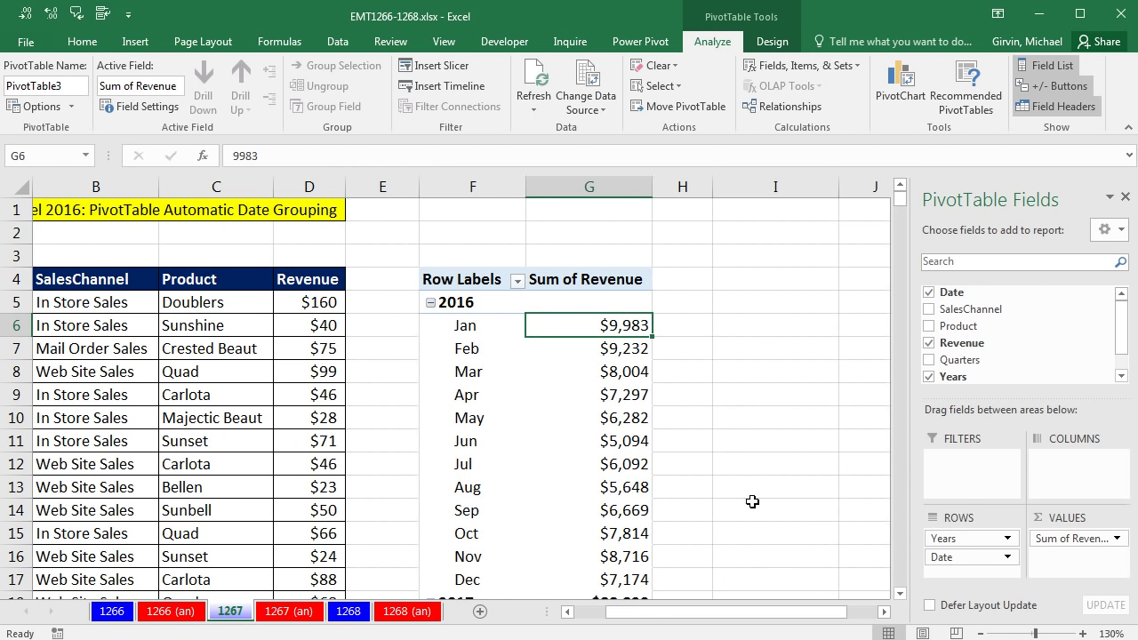
{"action": "left_click", "coordinate": [764, 45]}
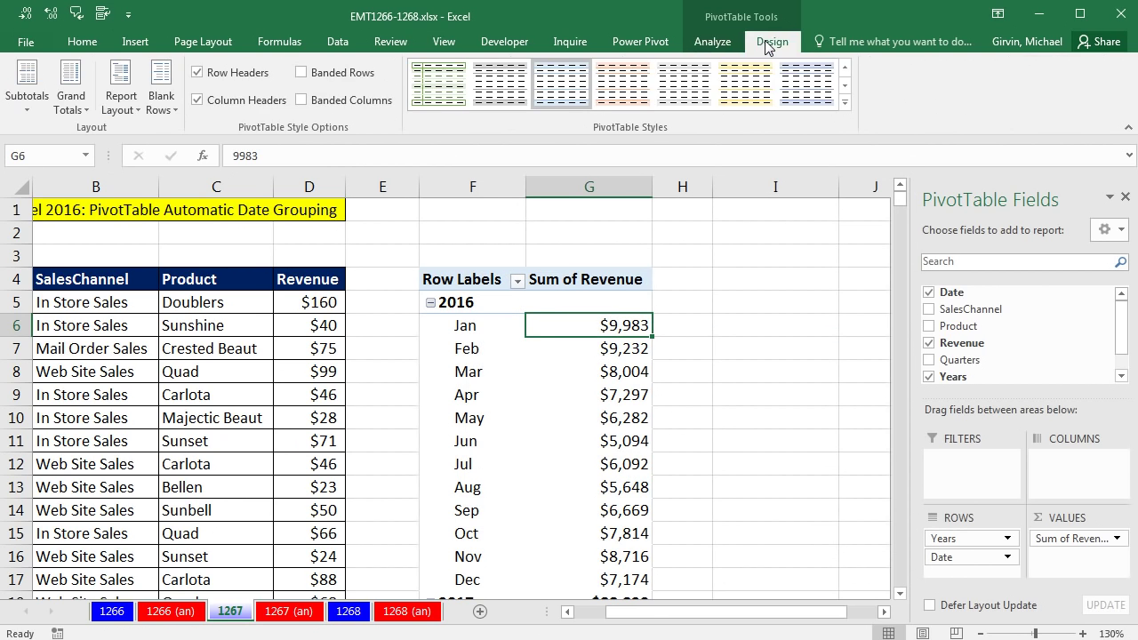
{"action": "left_click", "coordinate": [122, 105]}
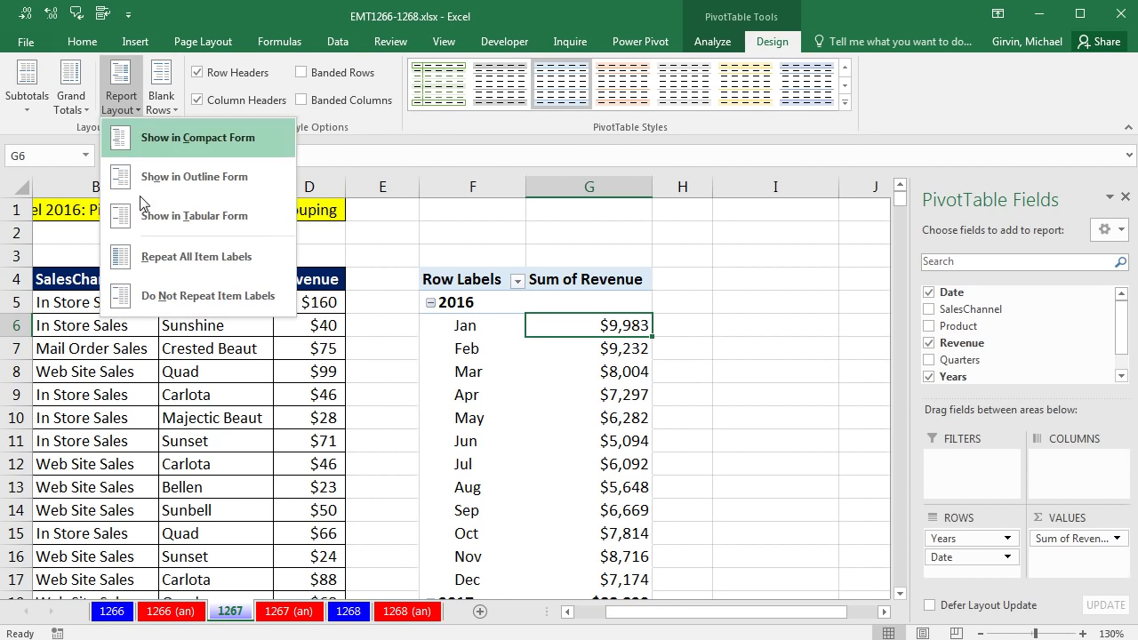
{"action": "left_click", "coordinate": [155, 216]}
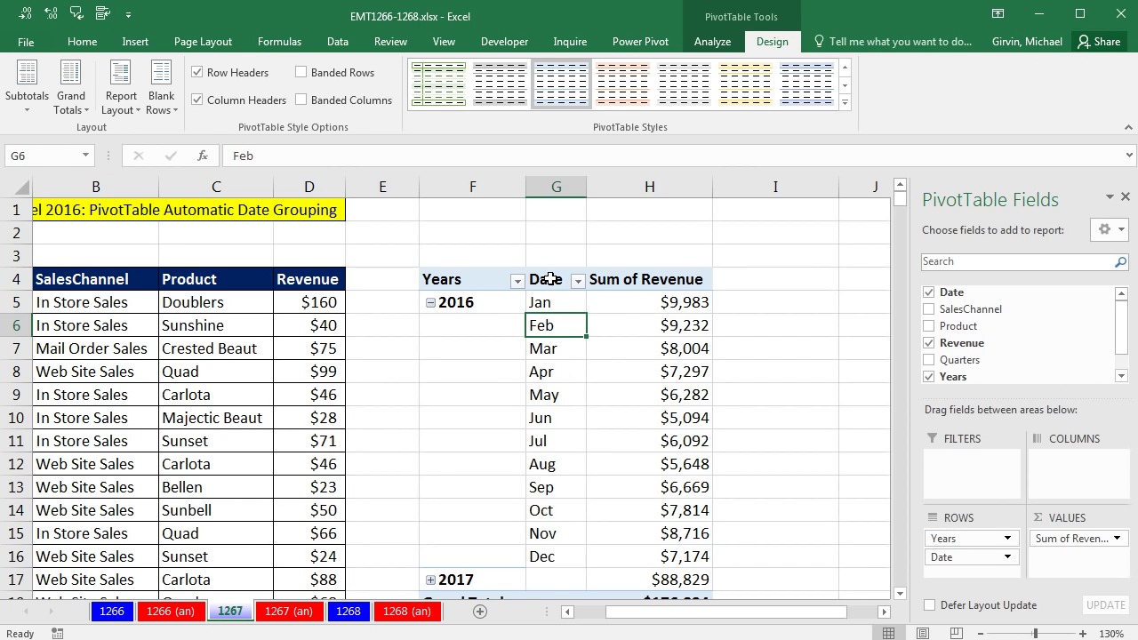
{"action": "key", "text": "ctrl+z"}
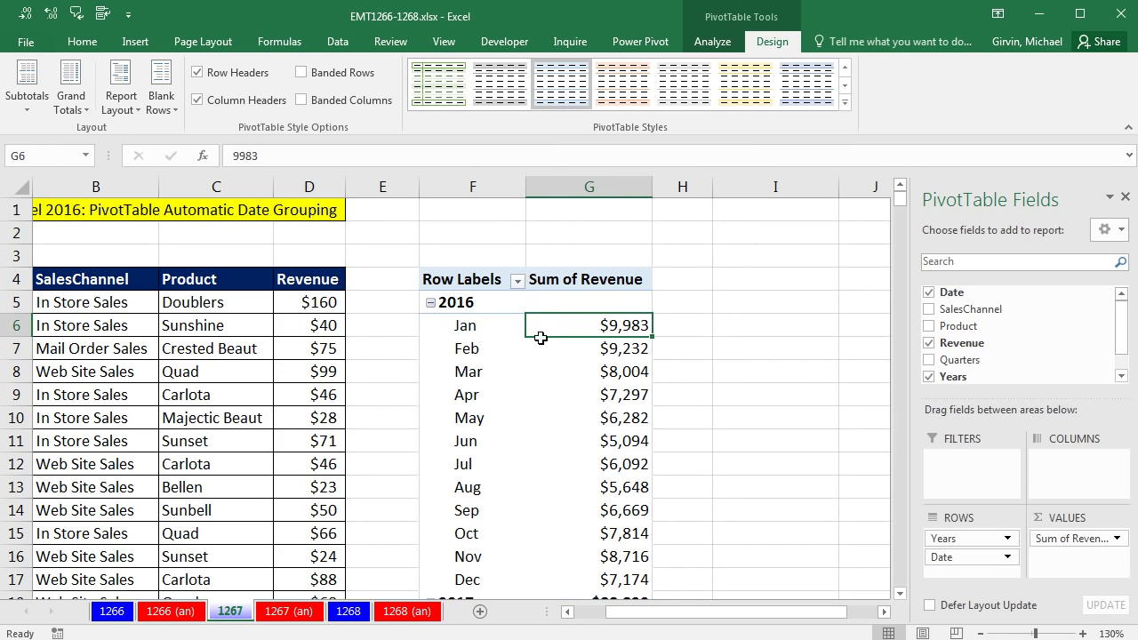
- Rename the Row Labels header in F4 to 'Date'
{"action": "left_click", "coordinate": [485, 282]}
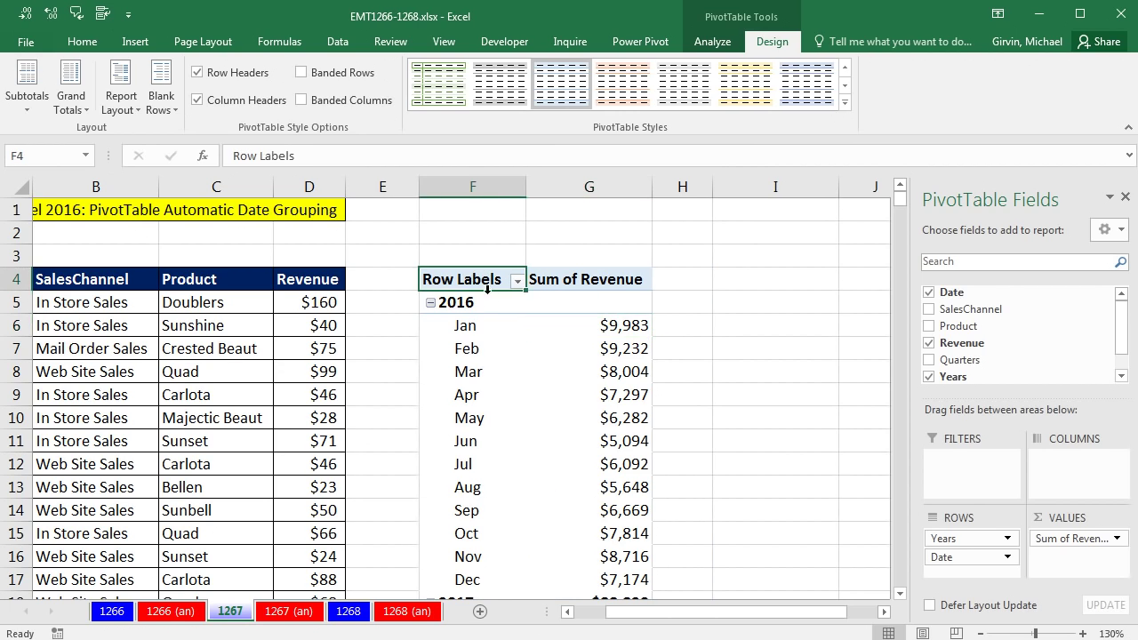
{"action": "type", "text": "Date"}
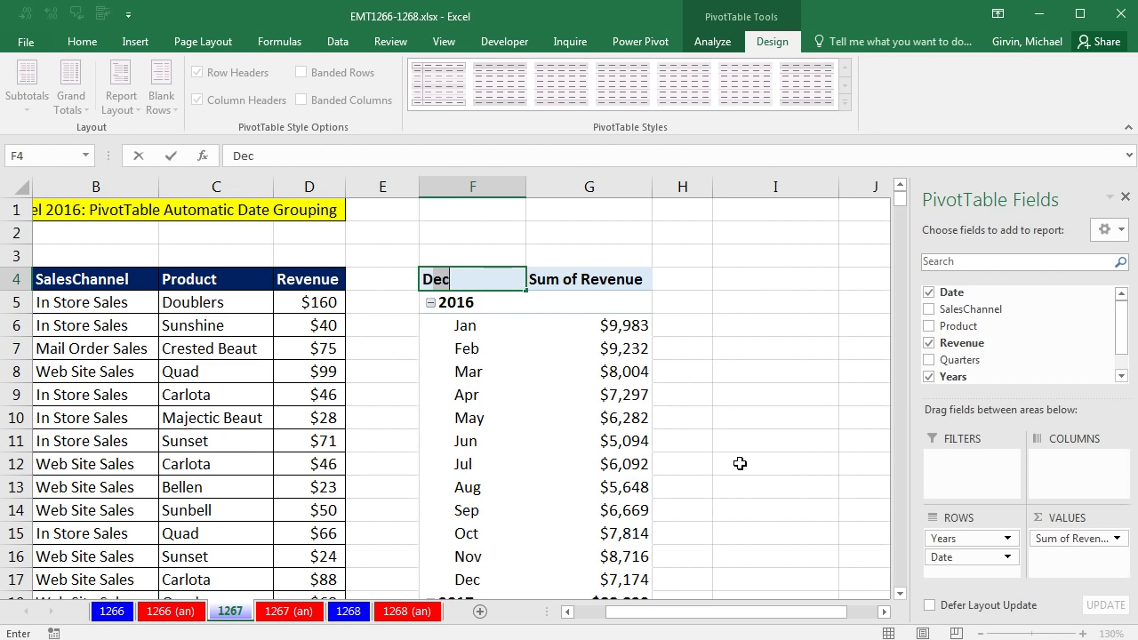
{"action": "key", "text": "Return"}
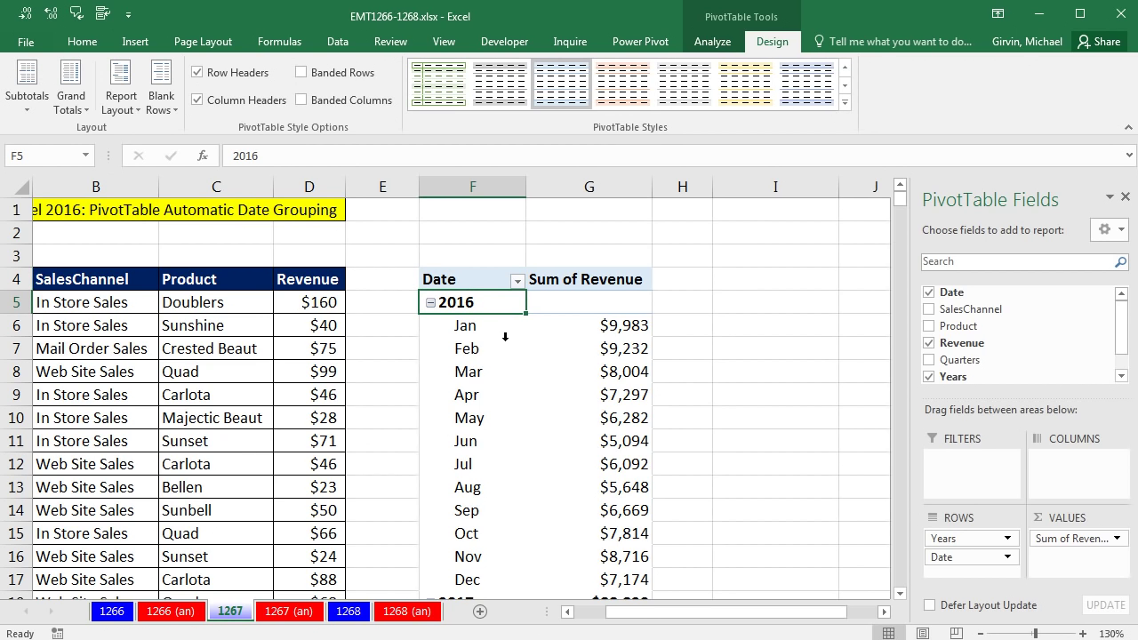
- Expand 2017 to show its monthly revenue totals
{"action": "scroll", "coordinate": [697, 384], "scroll_direction": "down", "scroll_amount": 3}
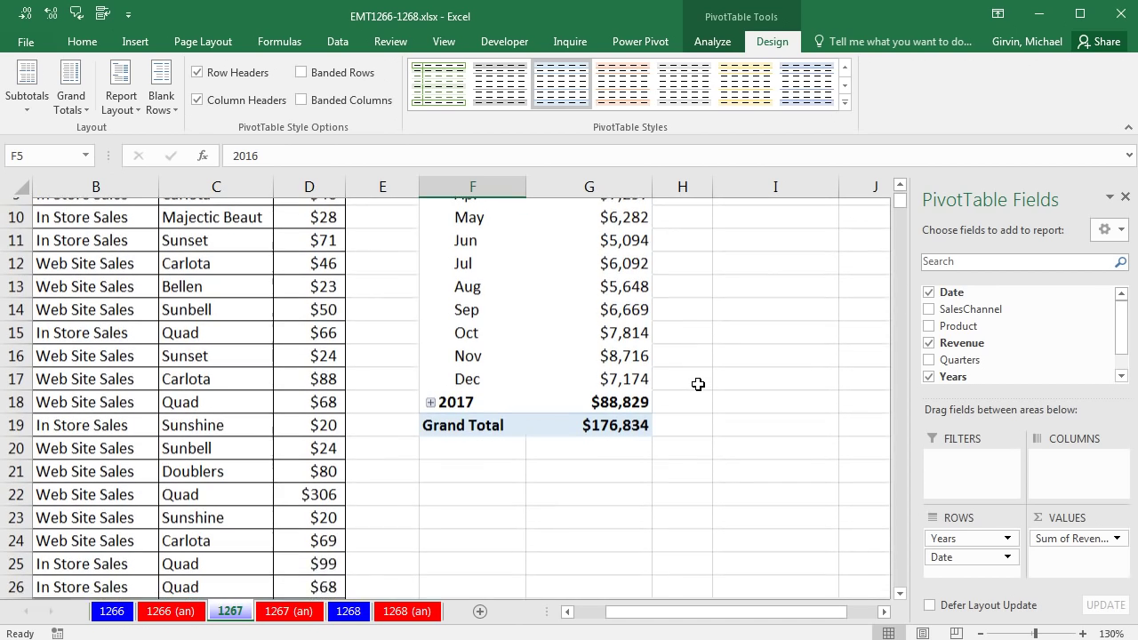
{"action": "left_click", "coordinate": [431, 395]}
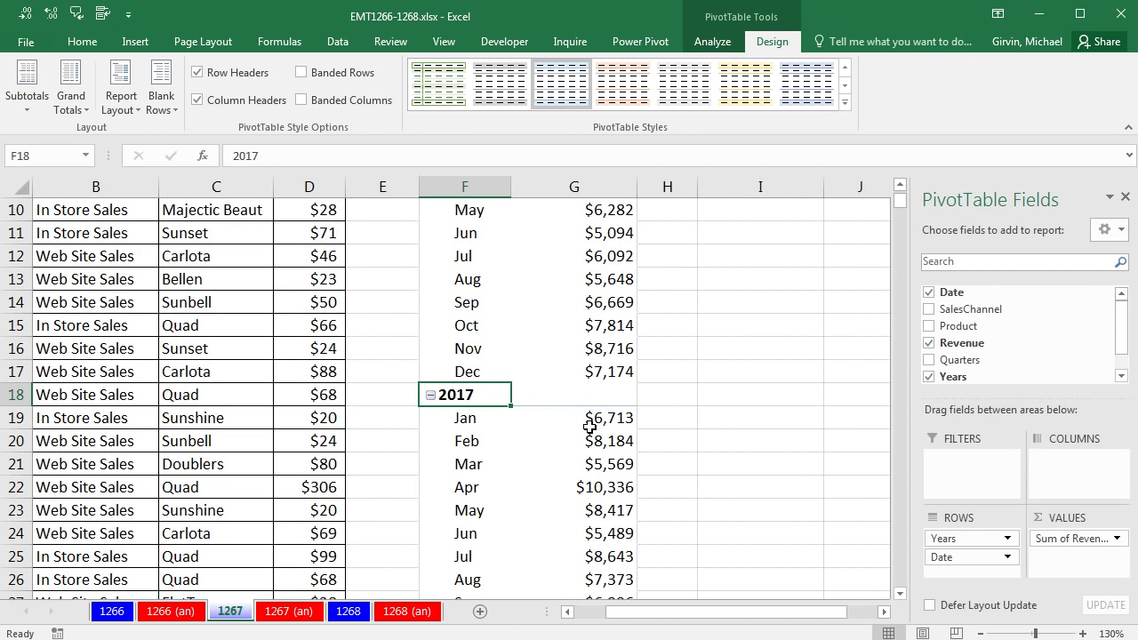
{"action": "scroll", "coordinate": [589, 428], "scroll_direction": "up", "scroll_amount": 3}
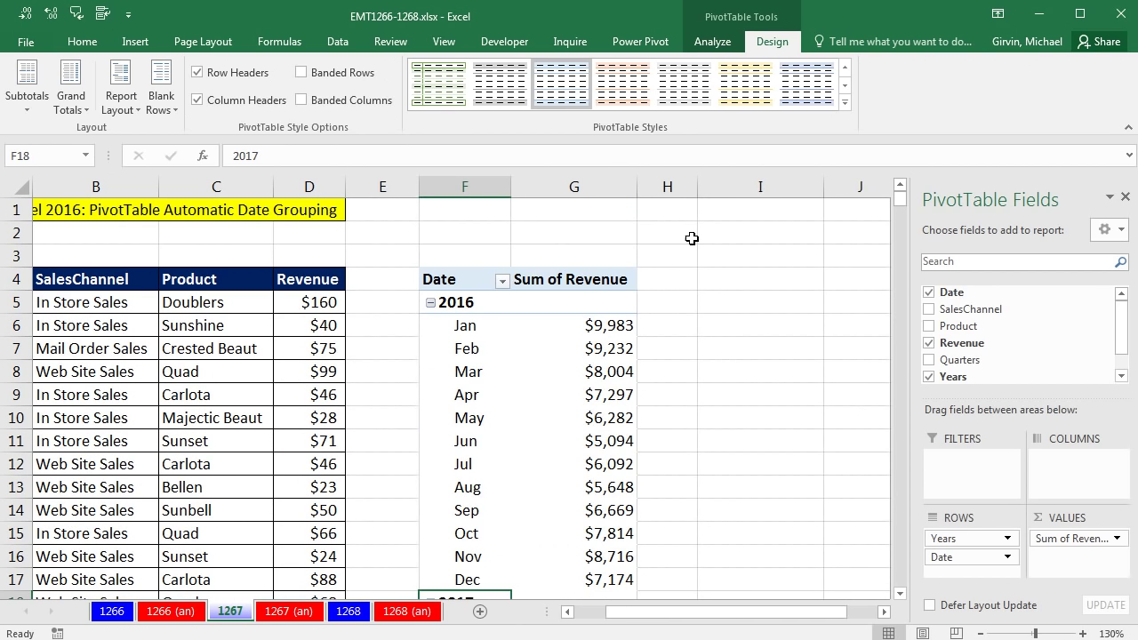